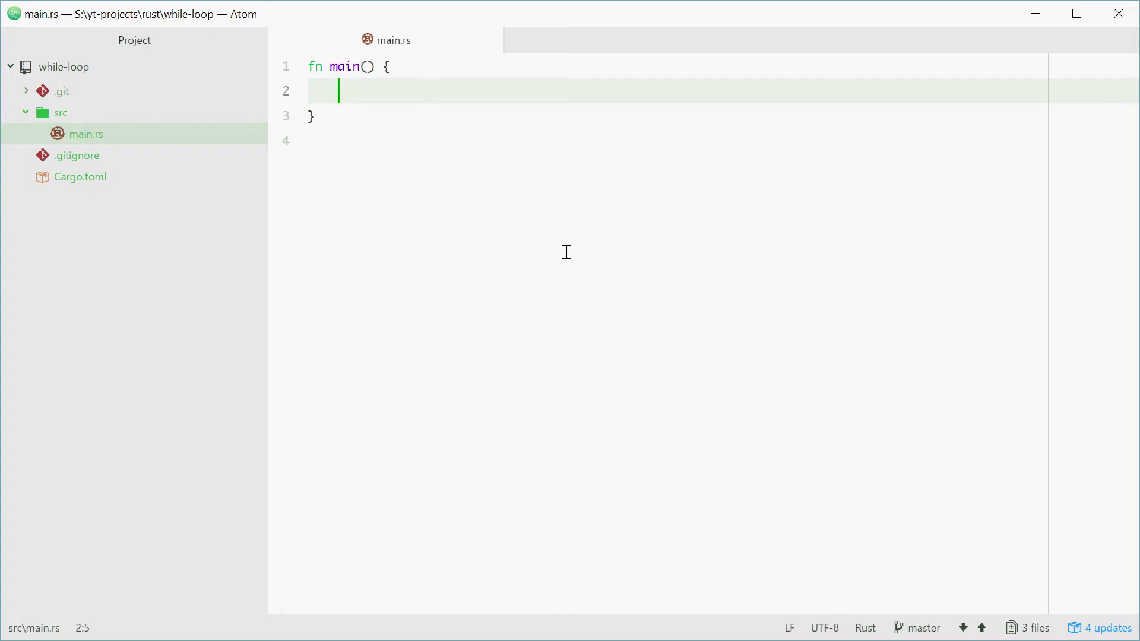
text(let mut n )
text(= 1)
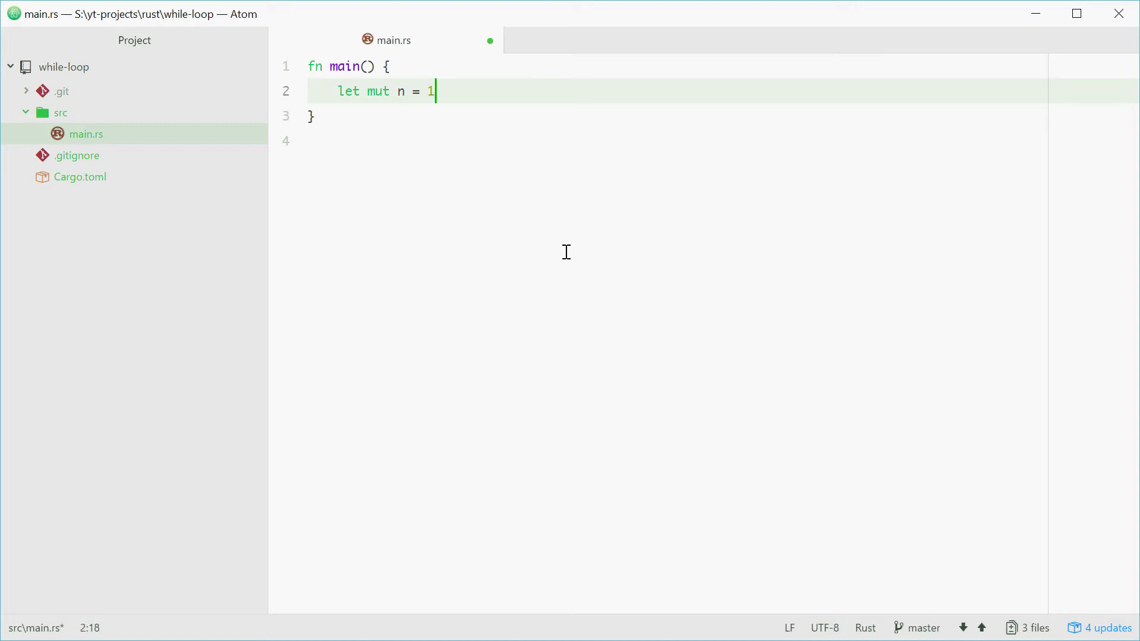
text(;)
Step: Declare `let mut n = 1;` and add a `while n <= 50` loop whose body does `n += 1;`
key(ctrl+s)
key(Return)
key(Return)
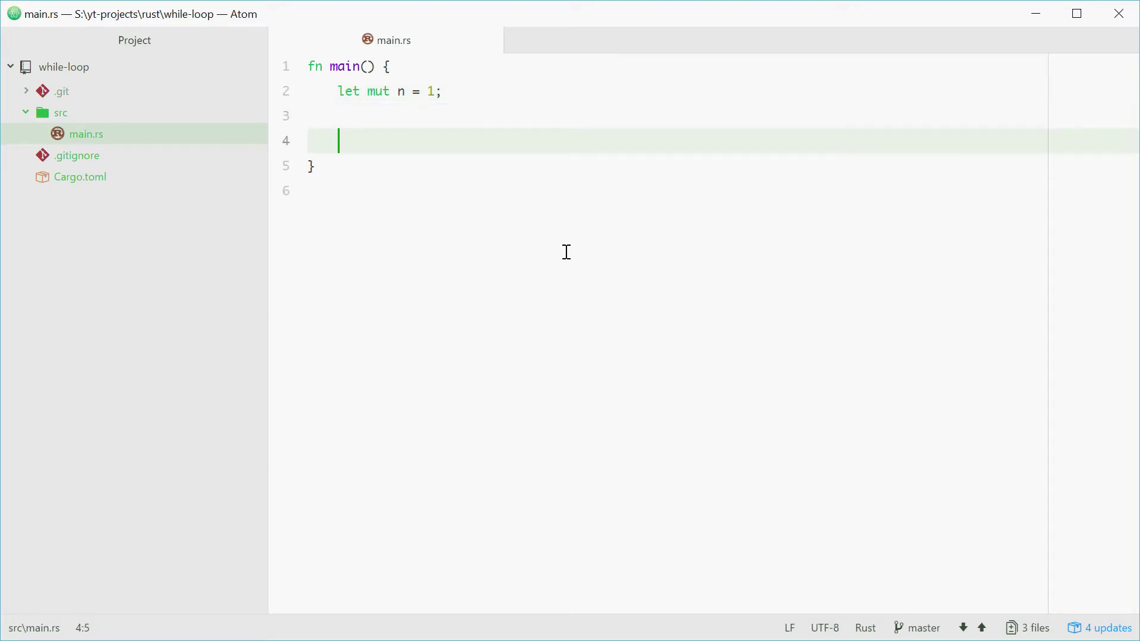
text(whil)
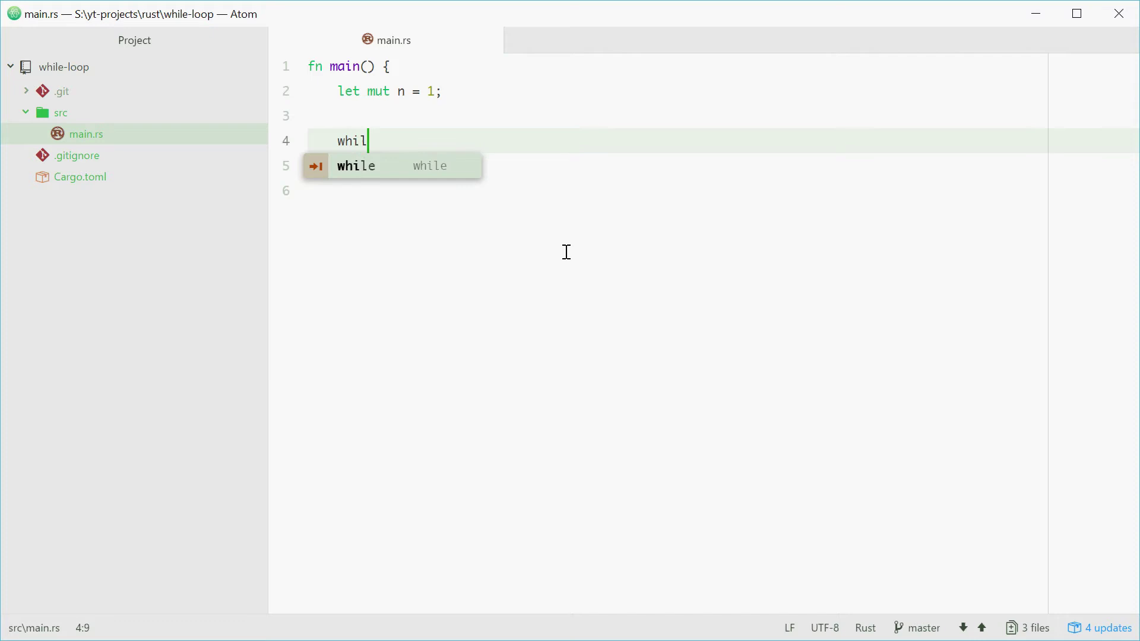
text(e )
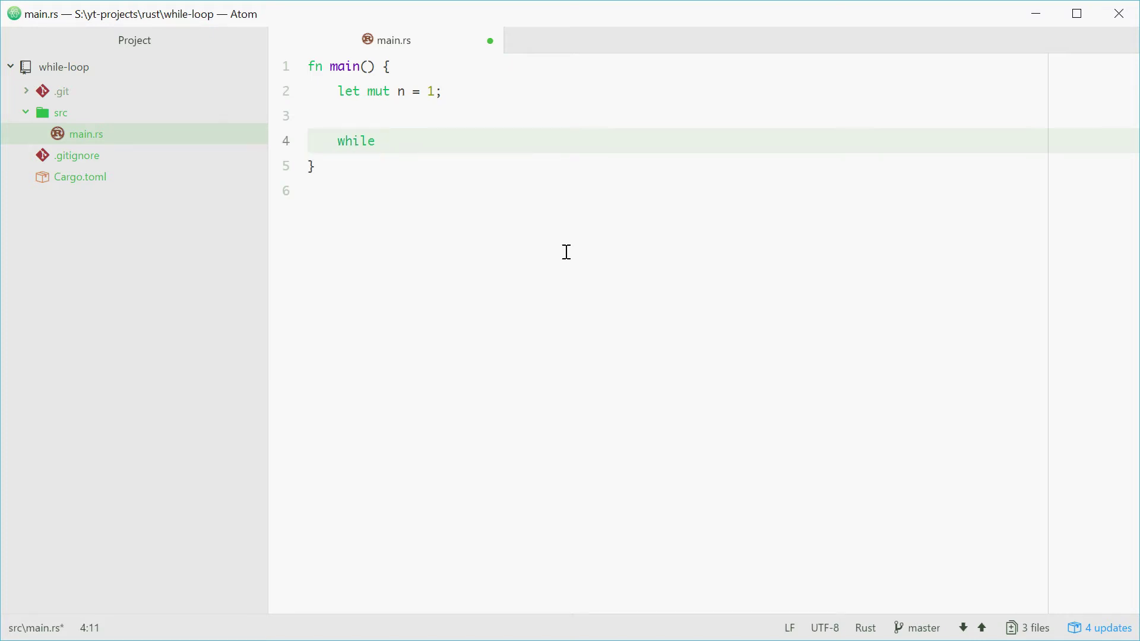
text(n)
text( <)
key(Delete)
text(=)
text( 5)
text(0 {)
key(Return)
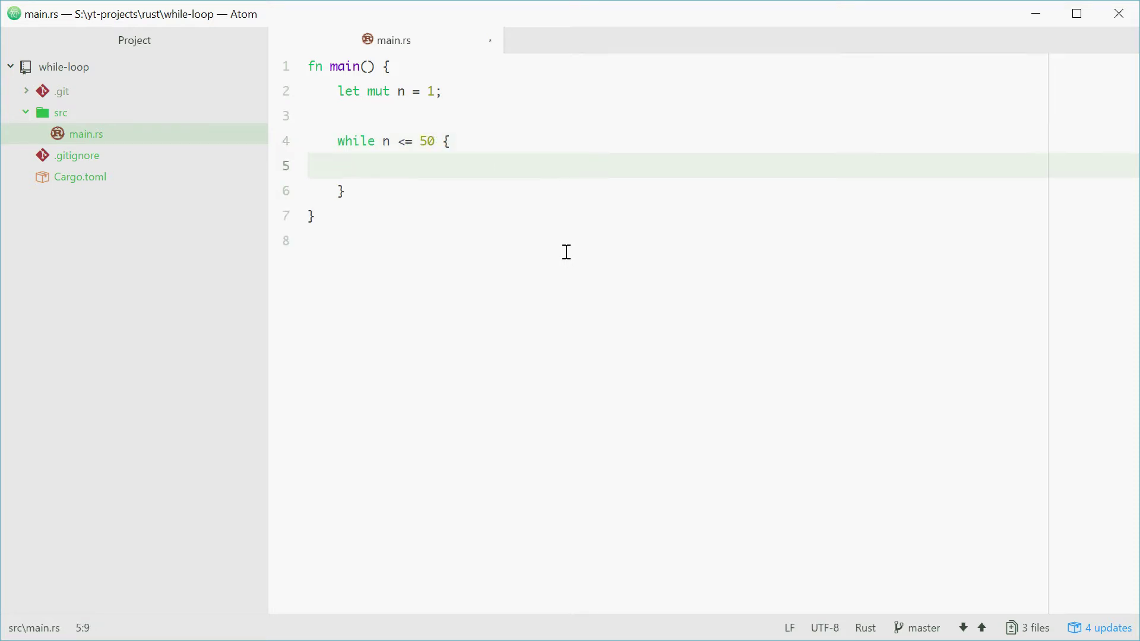
click(446, 140)
drag(432, 176, 382, 189)
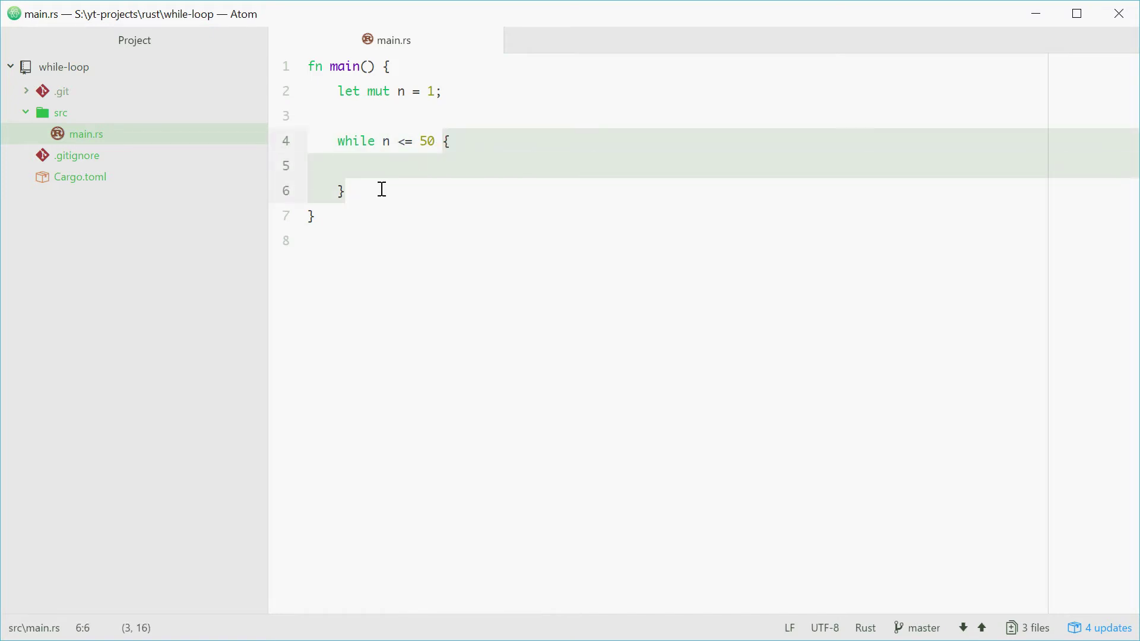
click(390, 154)
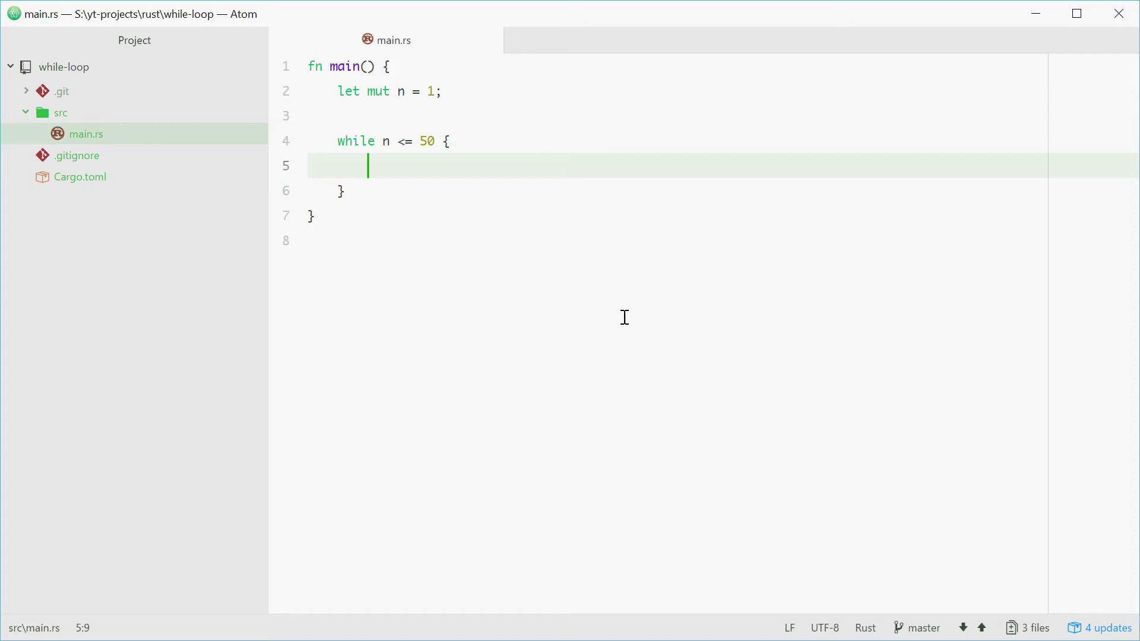
text(n += 1)
text(;)
key(ctrl+s)
Step: Insert `println!("n is {}", n);` above `n += 1;` in the loop and save main.rs
click(464, 143)
key(Return)
key(Return)
key(Up)
key(ctrl+s)
text(pr)
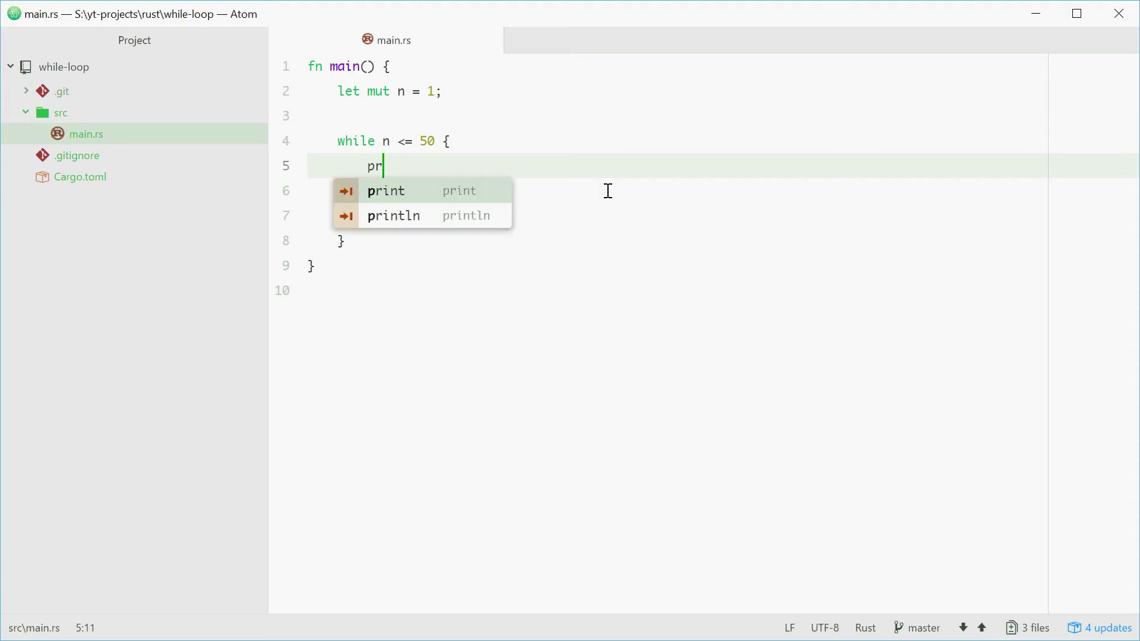
text(intln!("n )
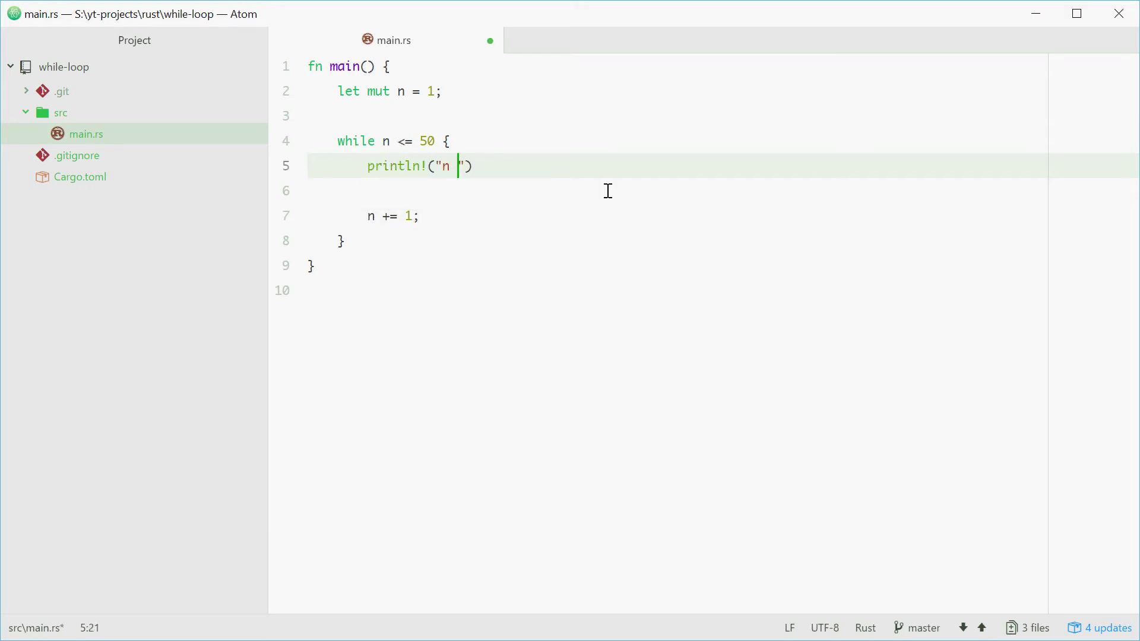
text(is {}", n)
text();)
key(ctrl+s)
mouse_move(272, 320)
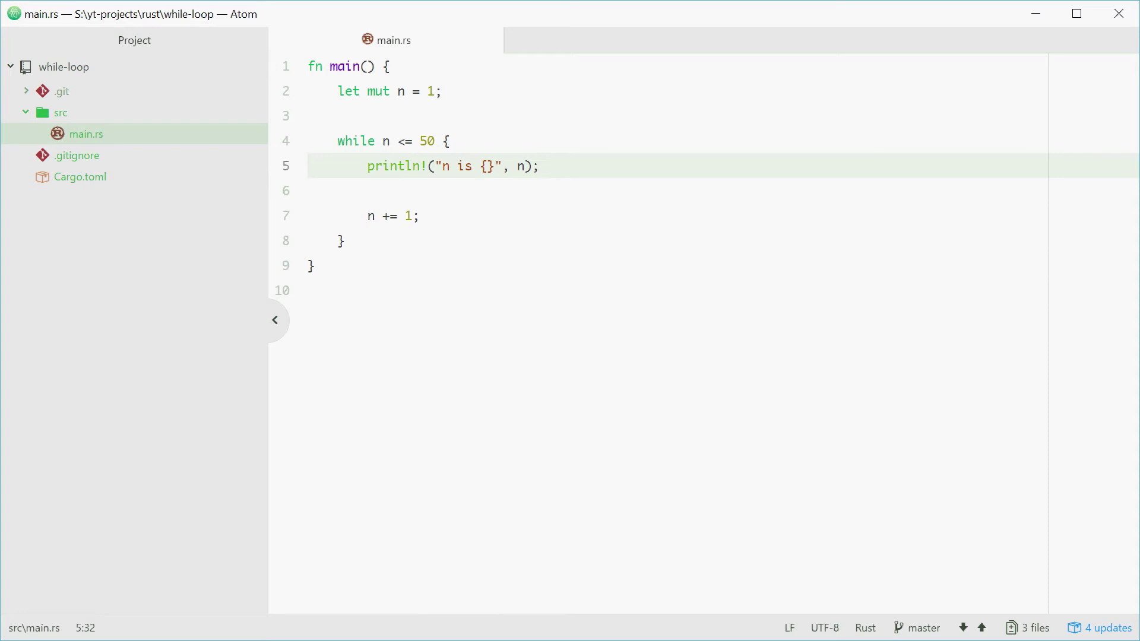
Step: Run `cargo run` in PowerShell, printing "n is 1" through "n is 50"
key(alt+Tab)
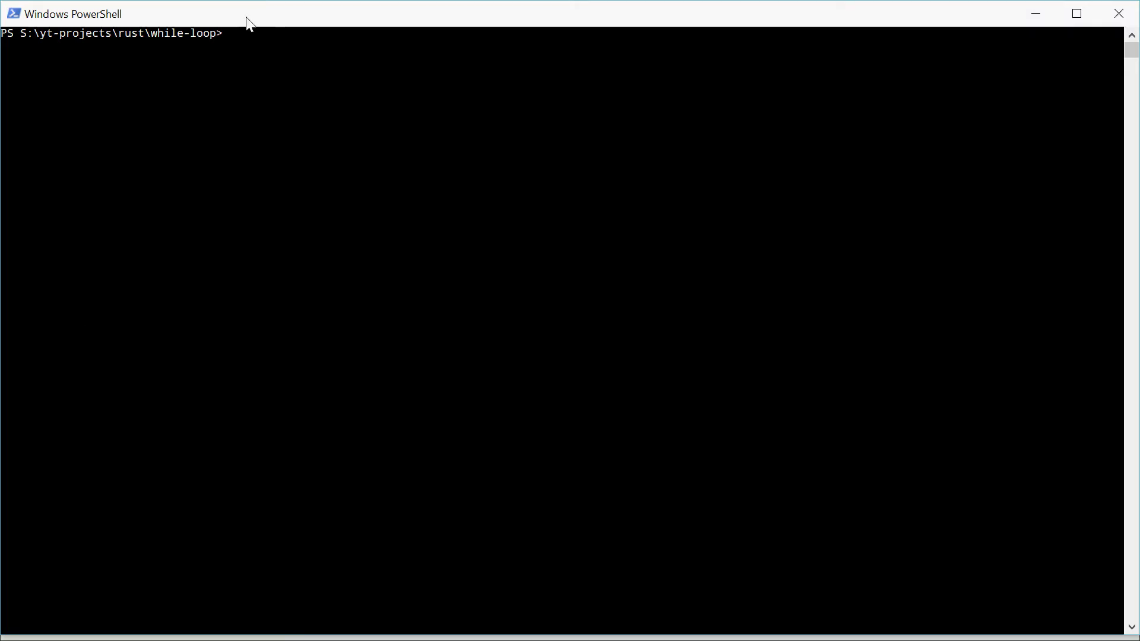
text(cargo run)
key(Return)
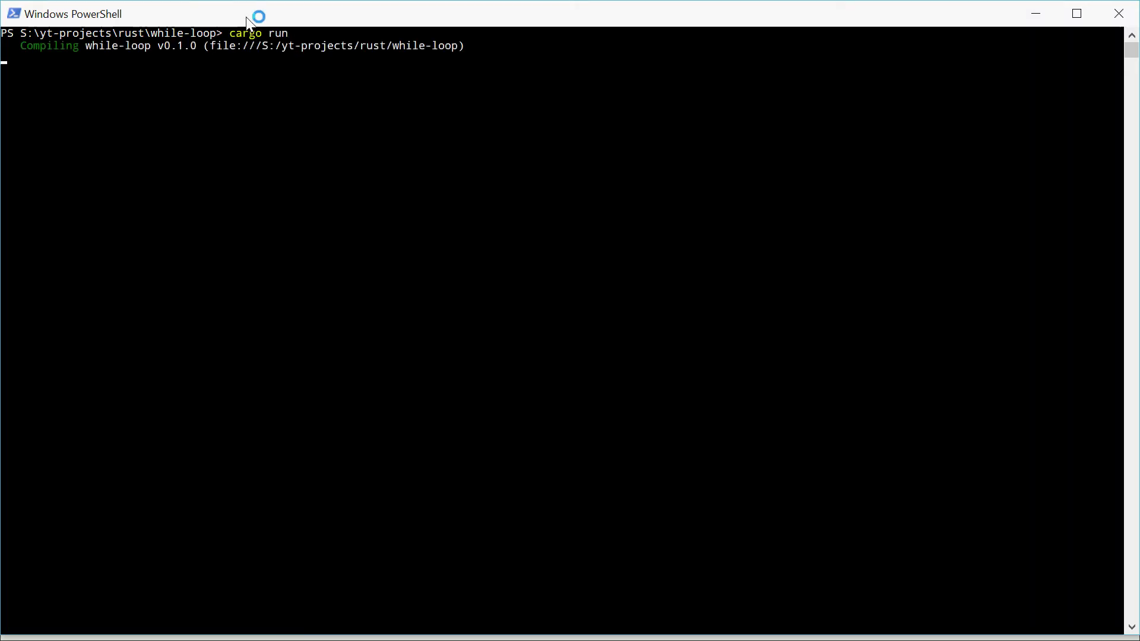
scroll(56, 84, up, 3)
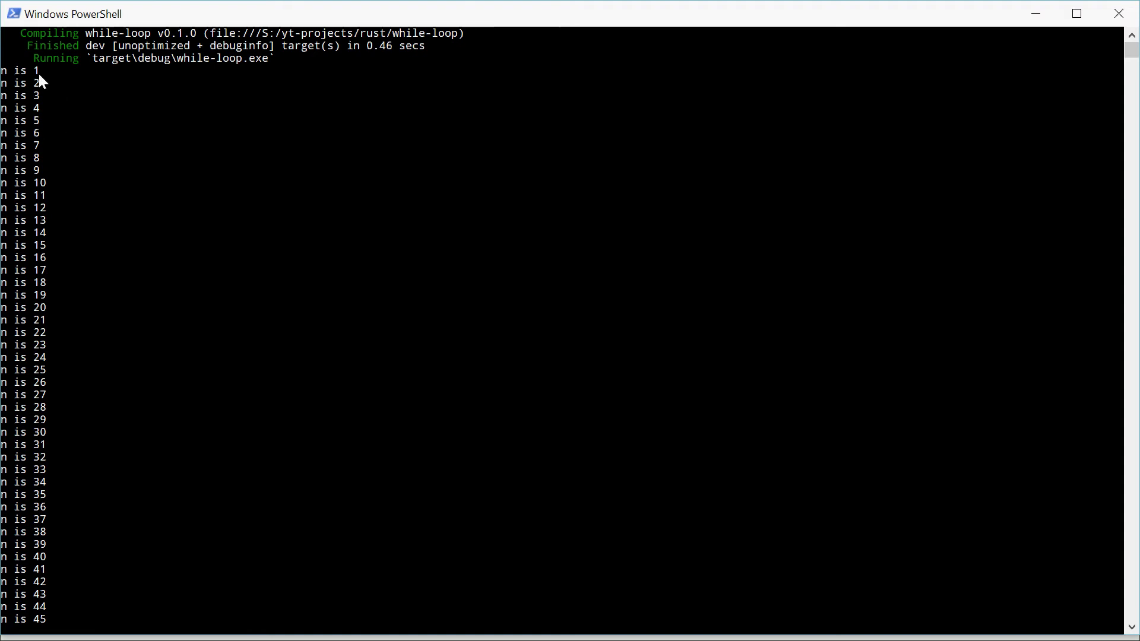
scroll(51, 107, down, 3)
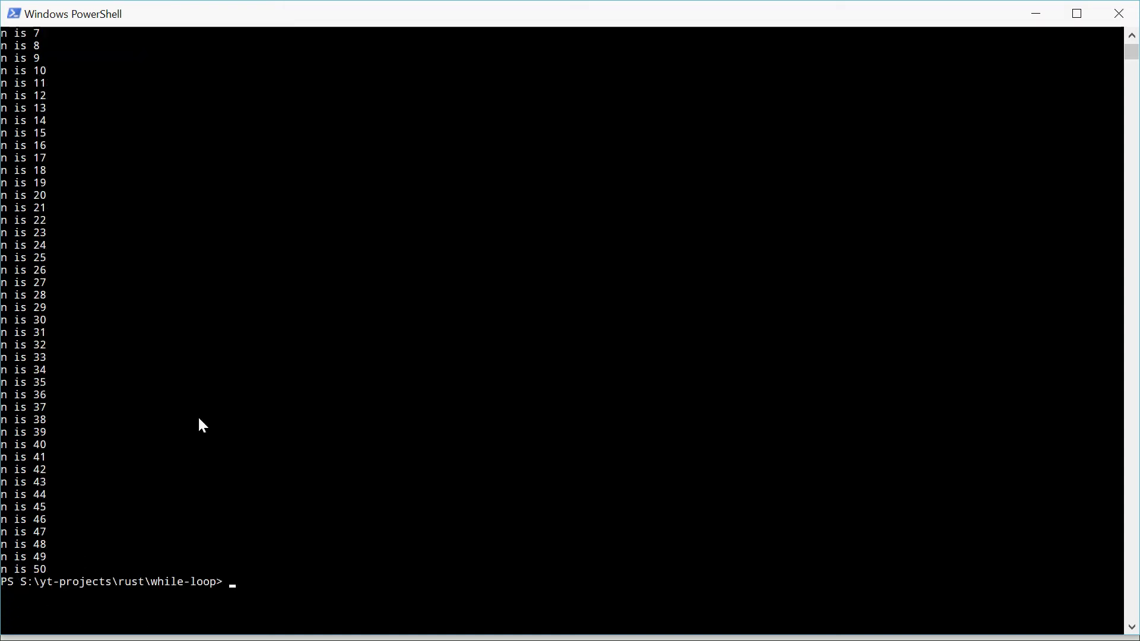
Step: Add an `if n % 5 == 0 {` block at the top of the while loop
key(alt+Tab)
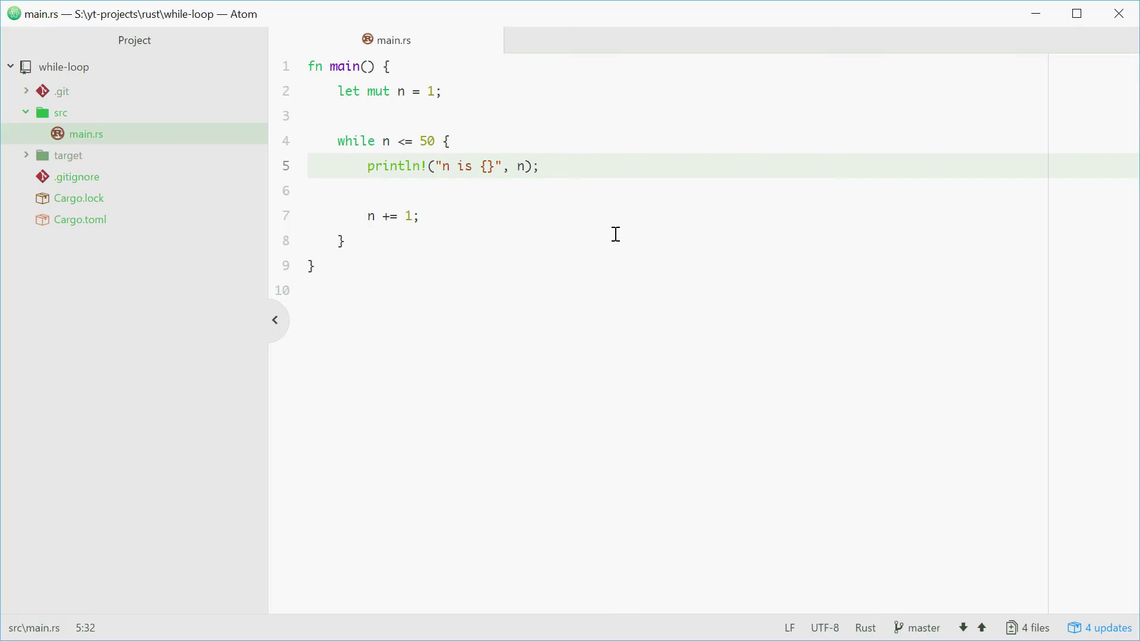
click(590, 147)
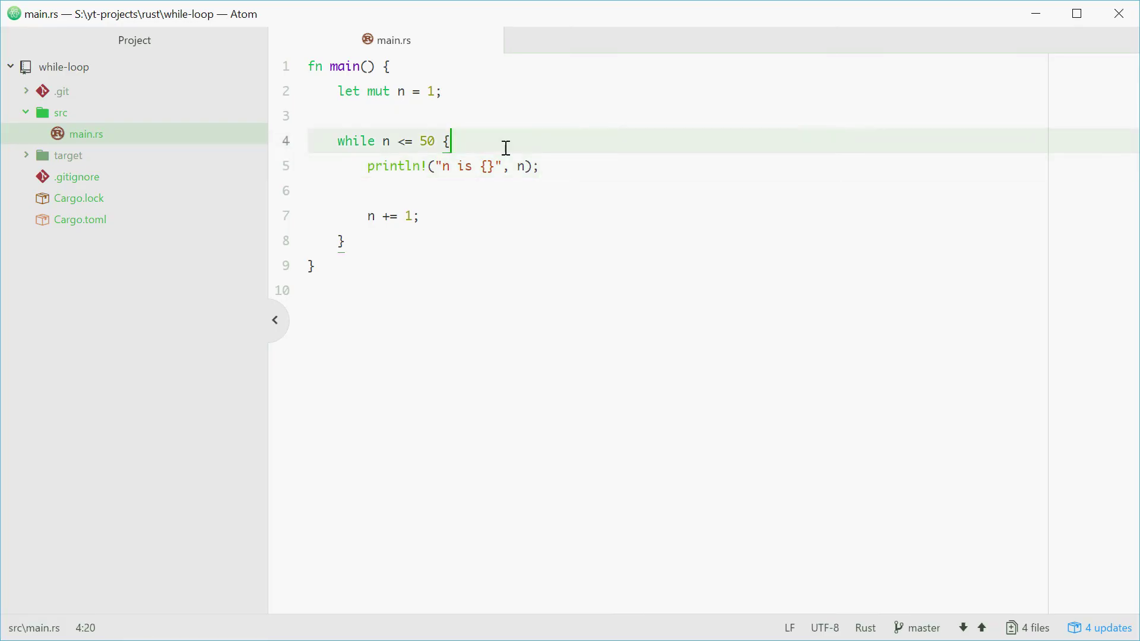
key(Return)
key(Return)
key(Up)
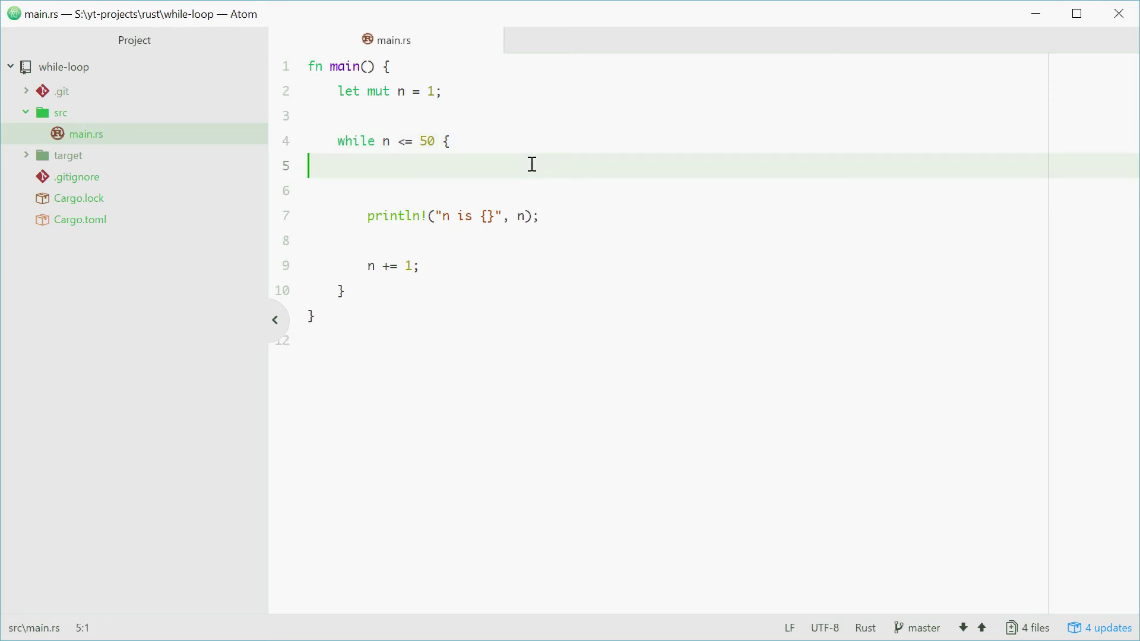
key(Tab)
text(if {)
key(BackSpace)
text(n % )
text(5 == 0)
text( {)
key(Return)
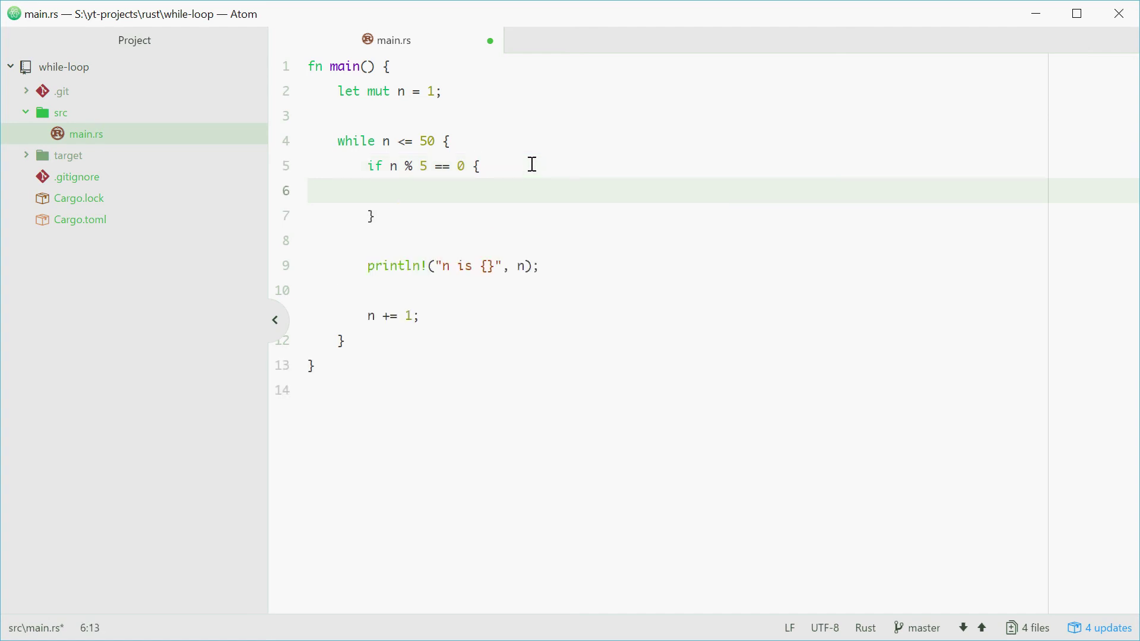
Step: Move the println line into the if block, remove extra blank lines, and save main.rs
drag(543, 268, 368, 277)
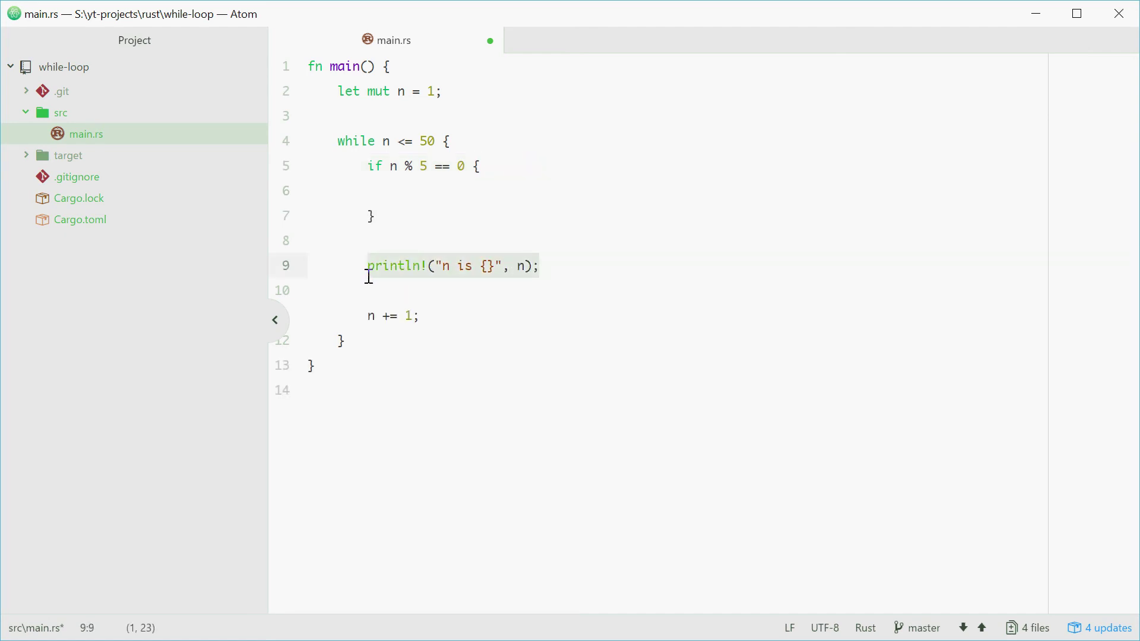
key(ctrl+x)
click(435, 193)
key(ctrl+v)
drag(392, 316, 406, 252)
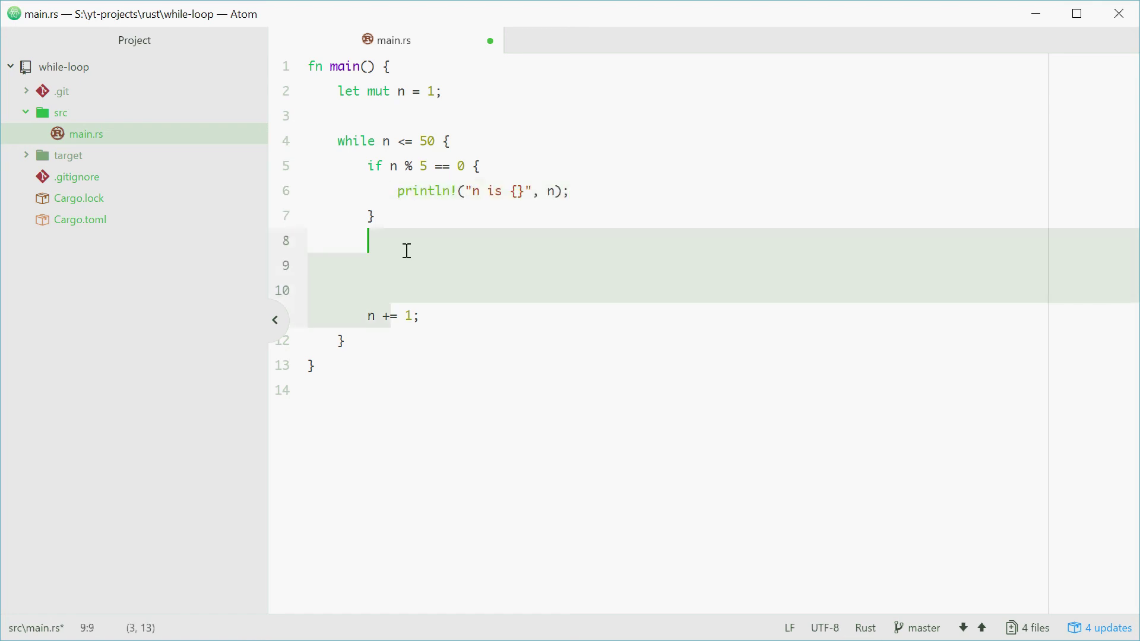
click(416, 224)
drag(405, 290, 407, 223)
key(BackSpace)
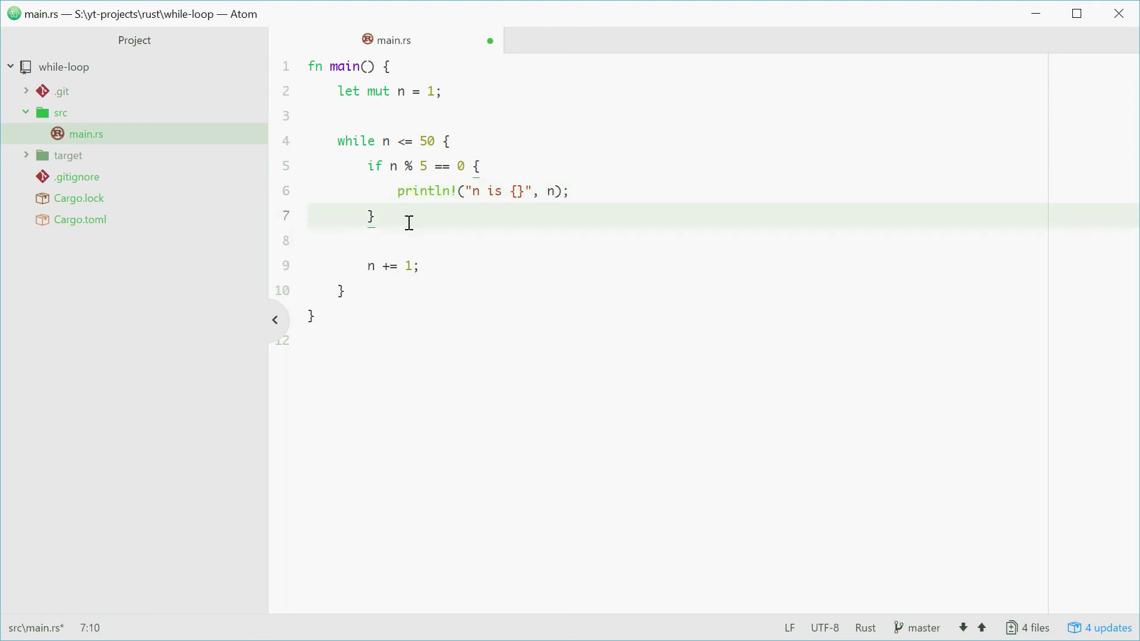
key(ctrl+s)
double_click(408, 165)
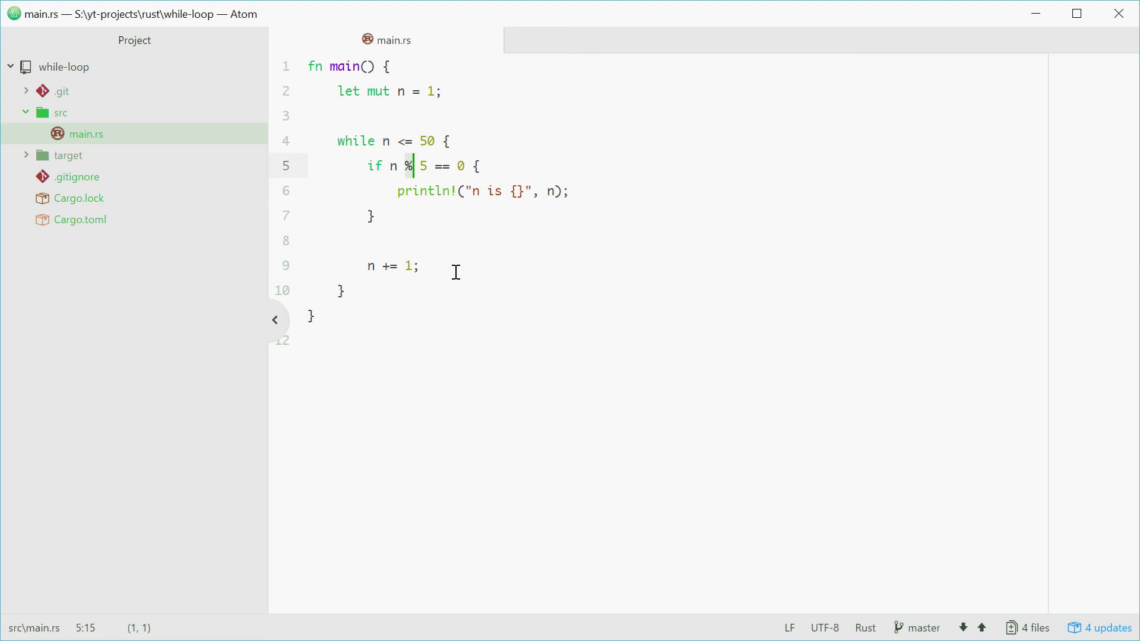
Step: Add the comment `// if n is a multiple of 5` above the if check and save
click(517, 168)
click(501, 148)
key(Return)
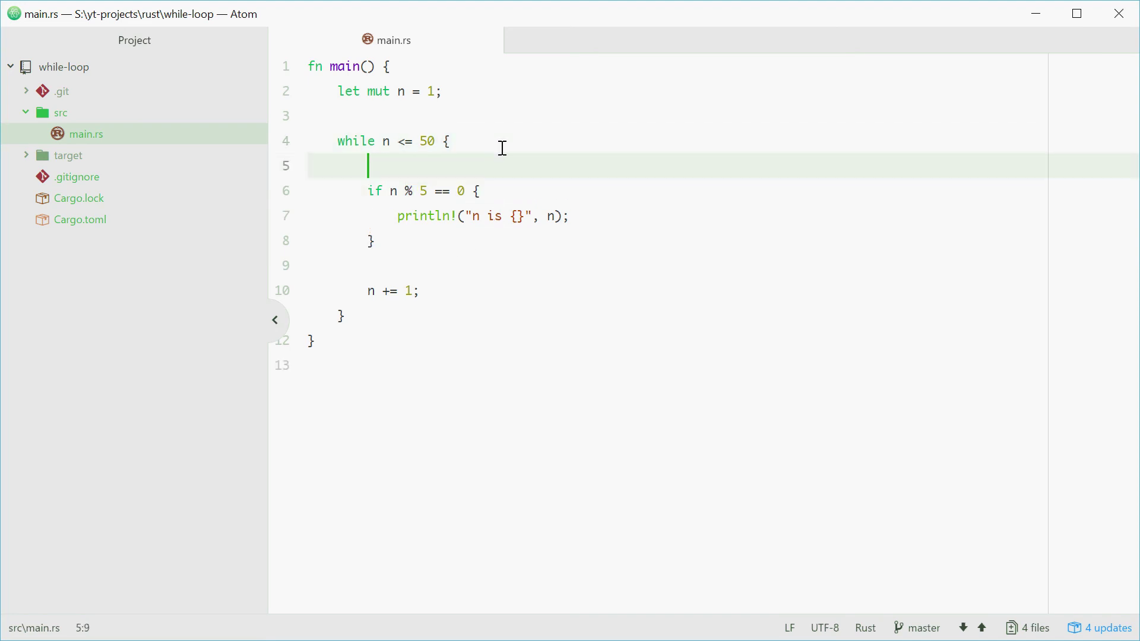
text(// if n i )
text( a multiple of )
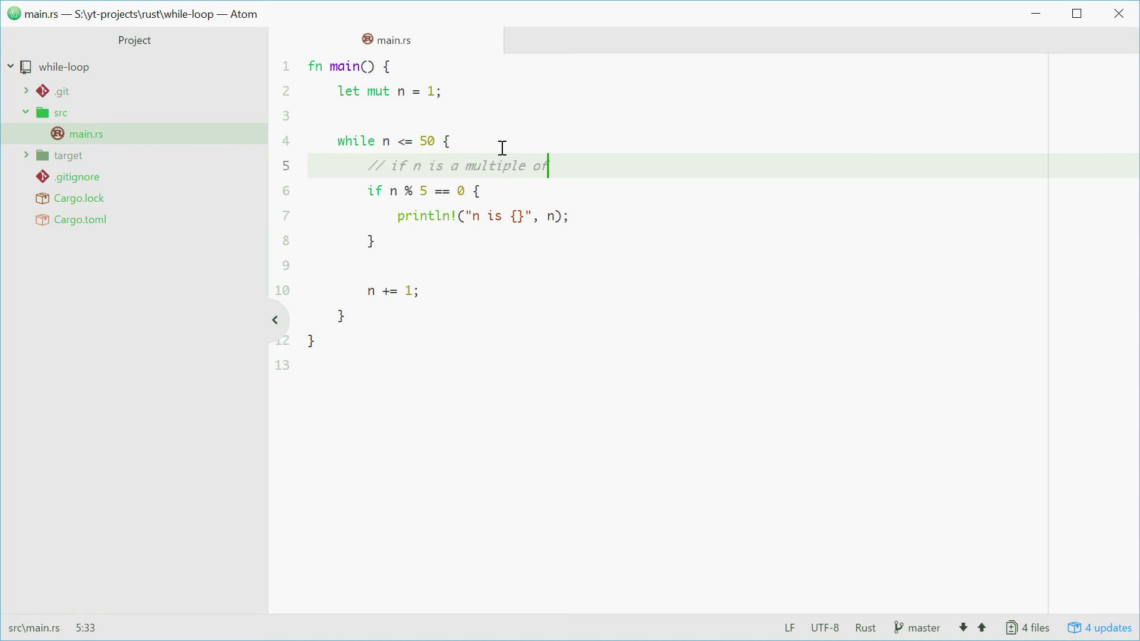
text(5)
key(ctrl+s)
Step: Rerun `cargo run` in PowerShell so only 5 through 50 print
key(alt+Tab)
key(Up)
key(Return)
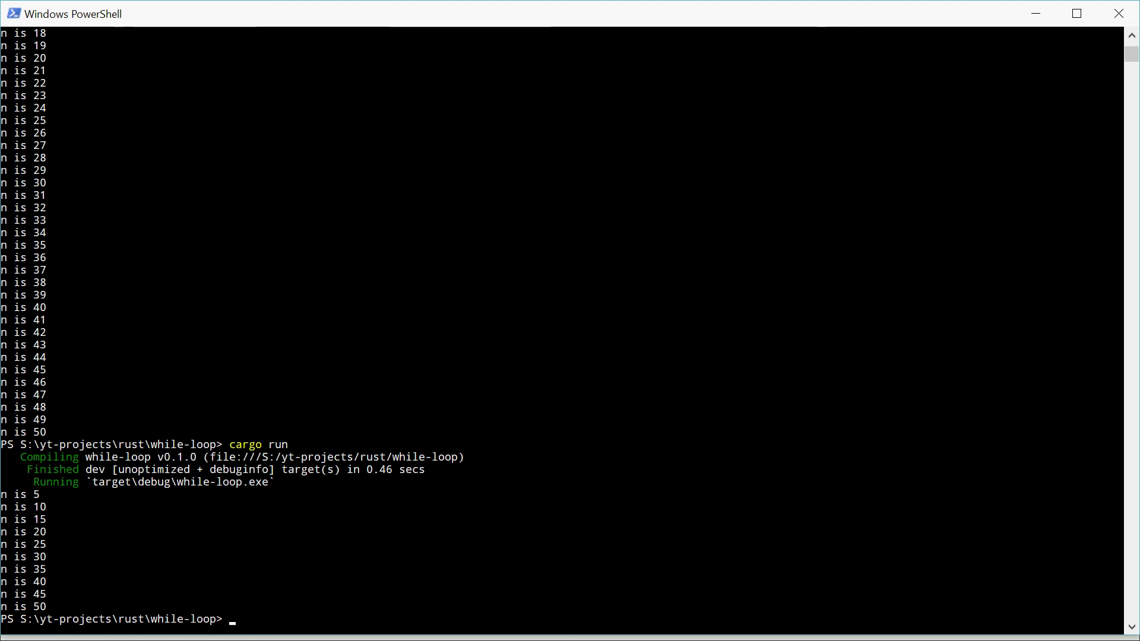
key(alt+Tab)
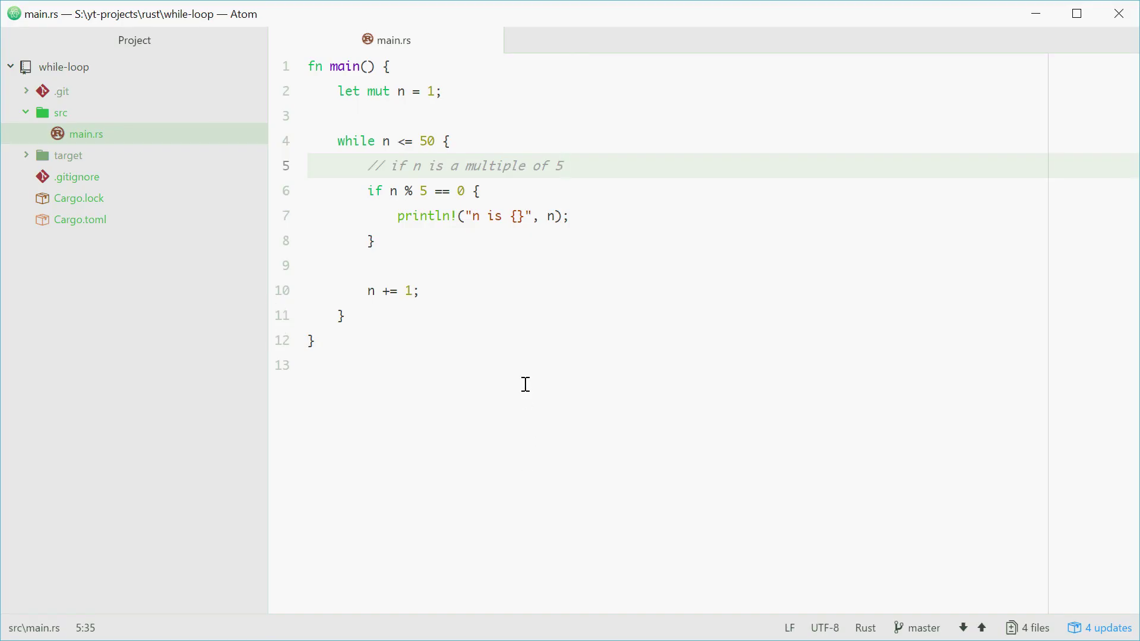